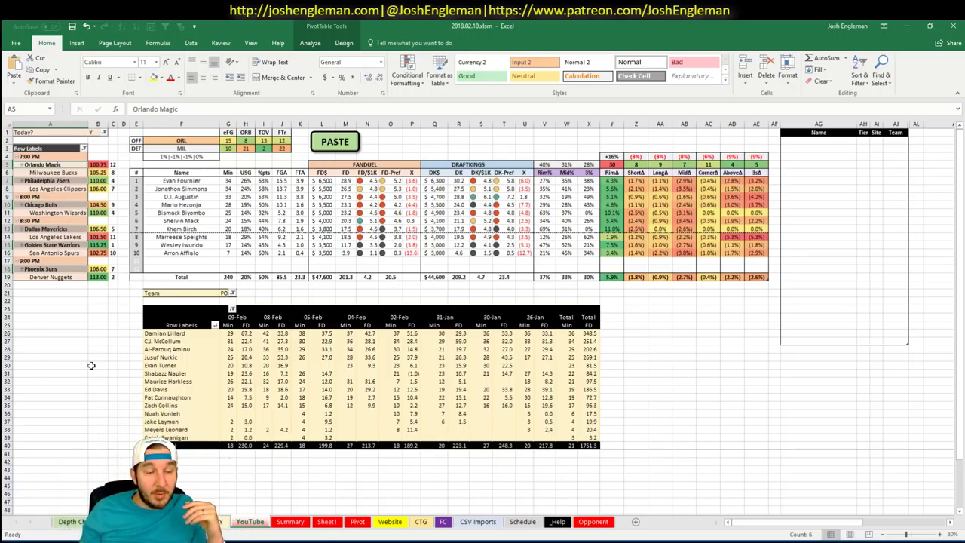
left_click(94, 308)
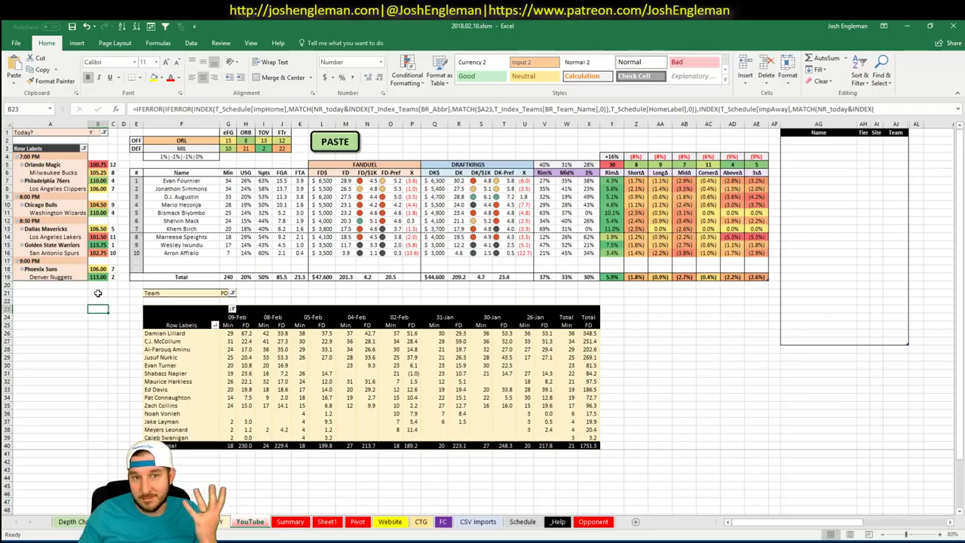
left_click(80, 291)
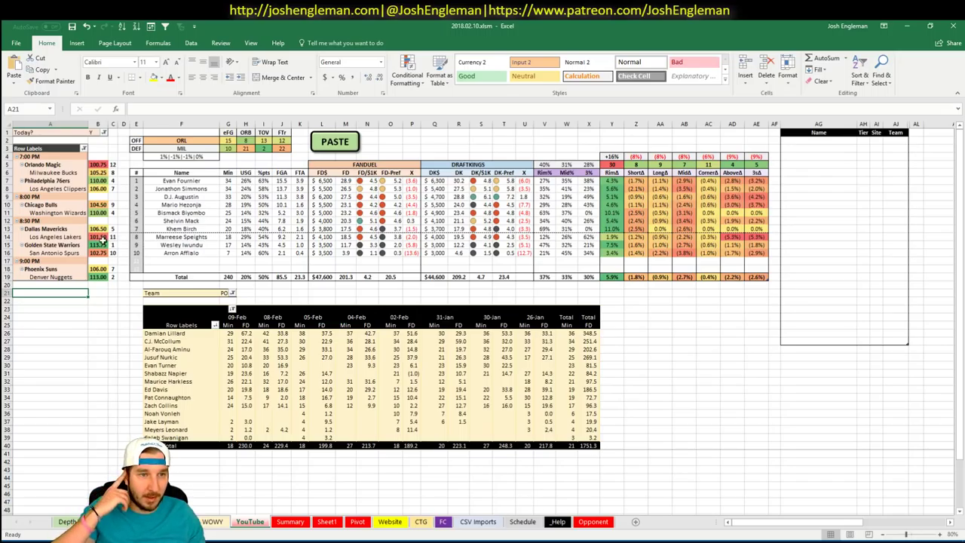
left_click(122, 188)
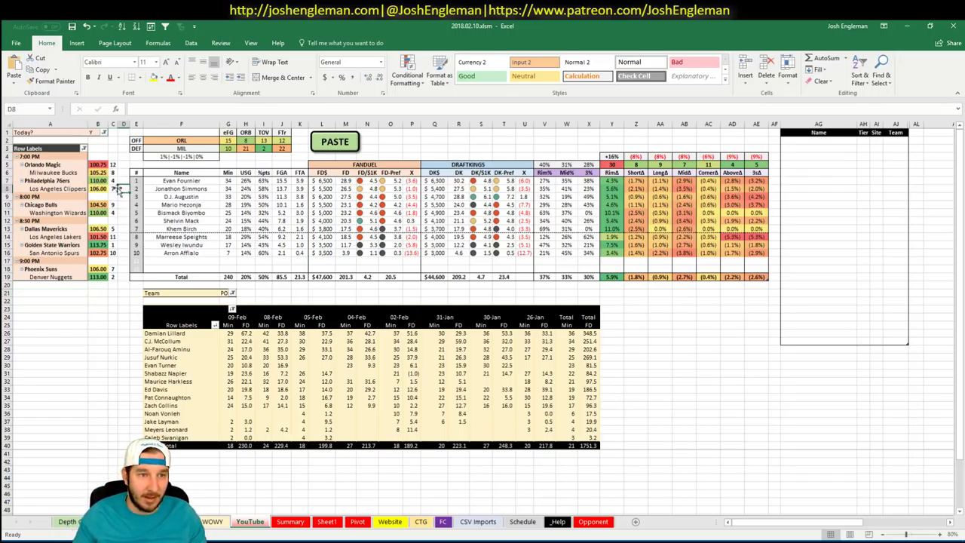
left_click(242, 237)
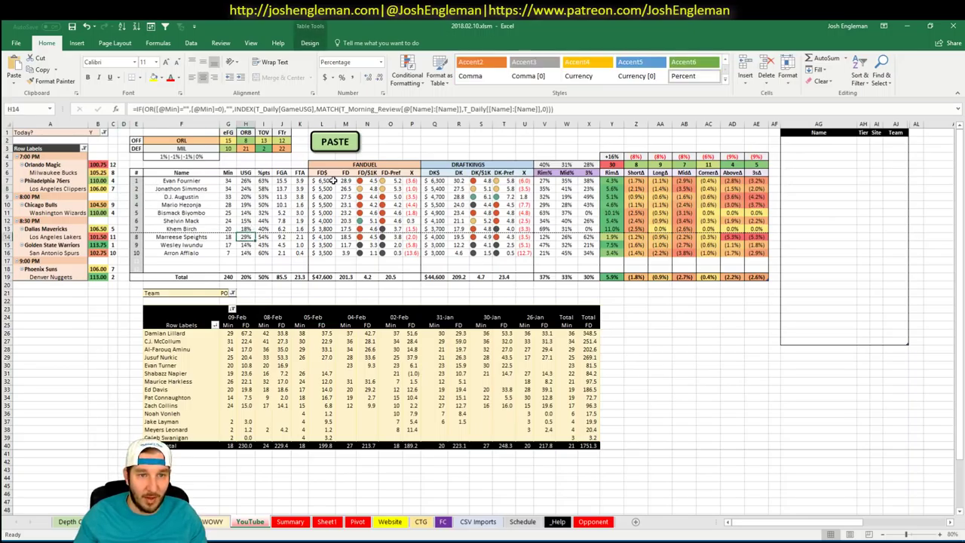
left_click(824, 141)
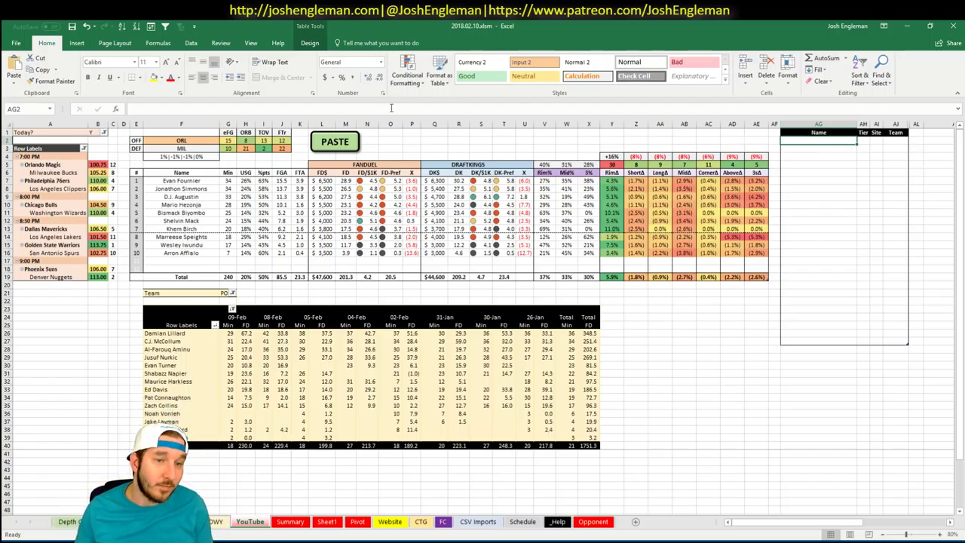
Step: Try to filter the game-log PivotTable to team ORL, and refresh the PivotTable's data
left_click(227, 293)
type("ORL")
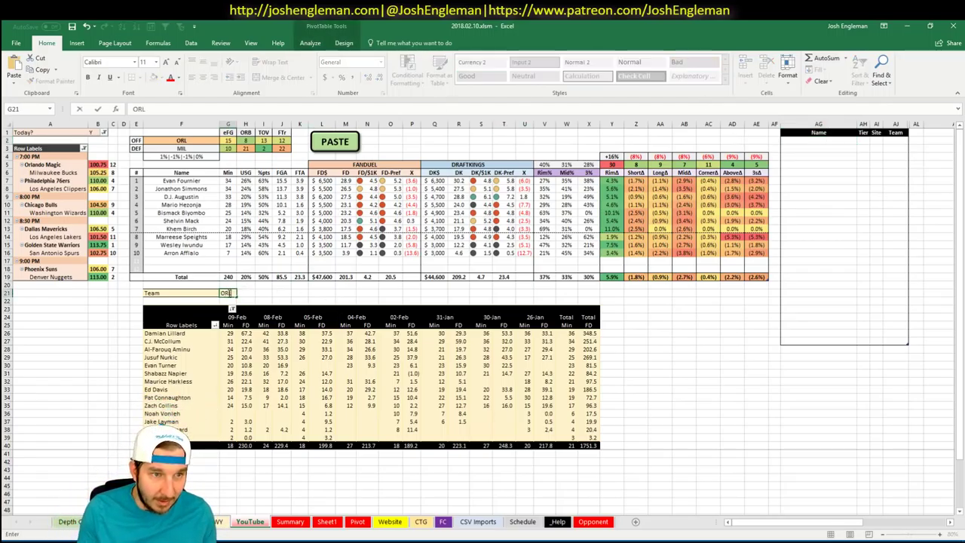
key("Return")
left_click(489, 312)
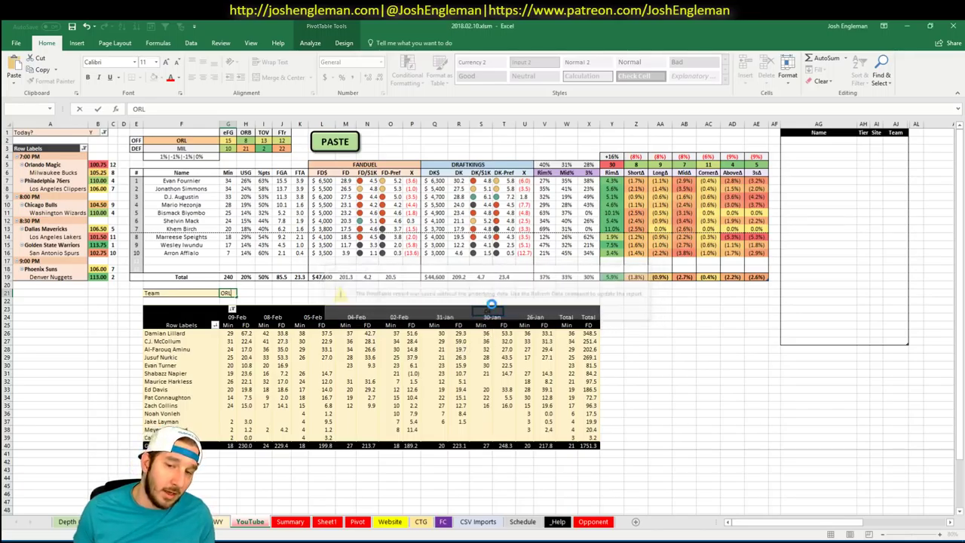
right_click(386, 347)
left_click(401, 391)
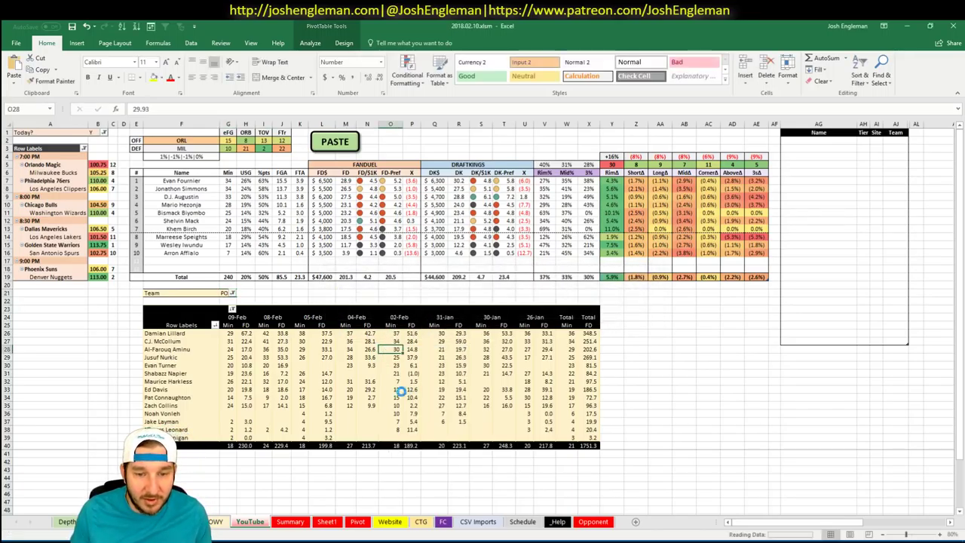
Step: Set the Team filter of the game-log PivotTable to ORL
left_click(226, 293)
type("ORL")
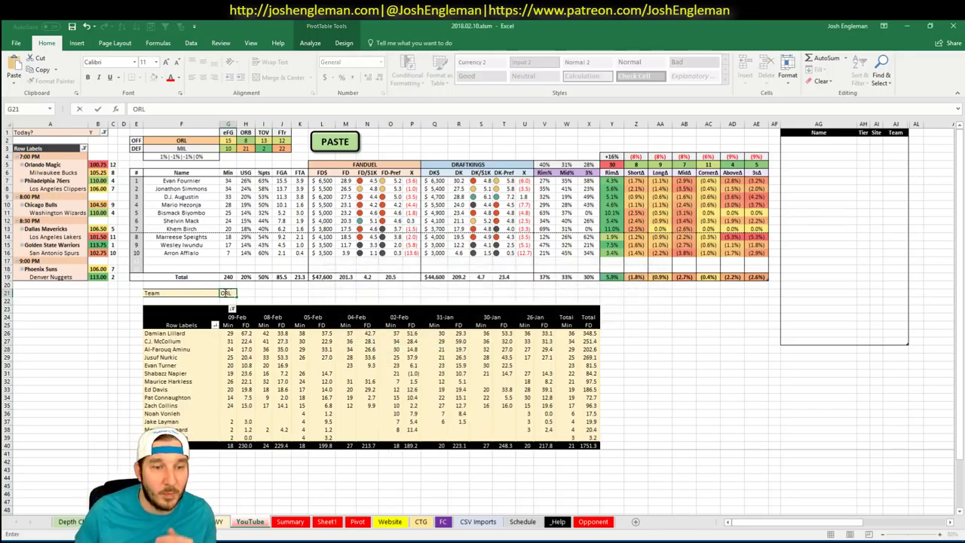
key("Return")
Step: Check the team matchup rankings on the Summary sheet and return to the YouTube sheet
left_click(290, 521)
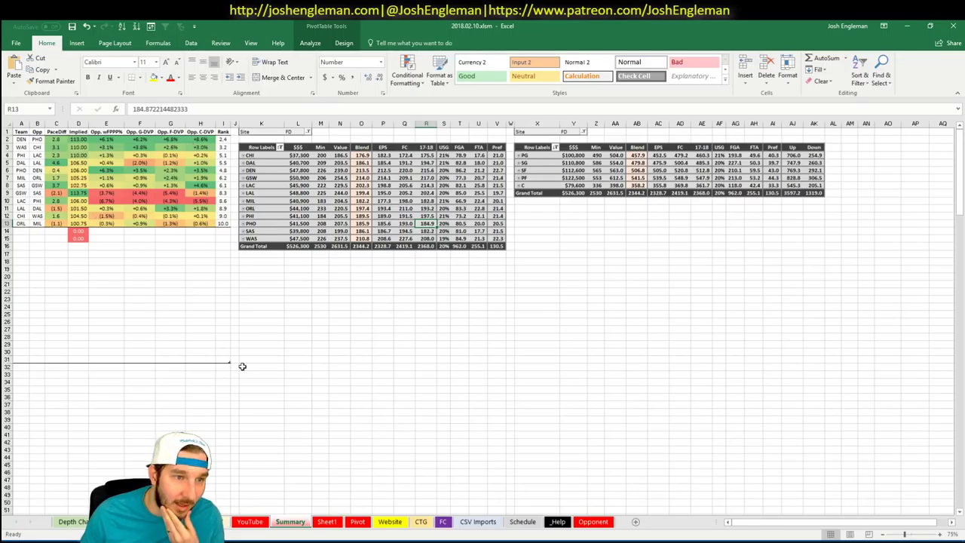
left_click(250, 522)
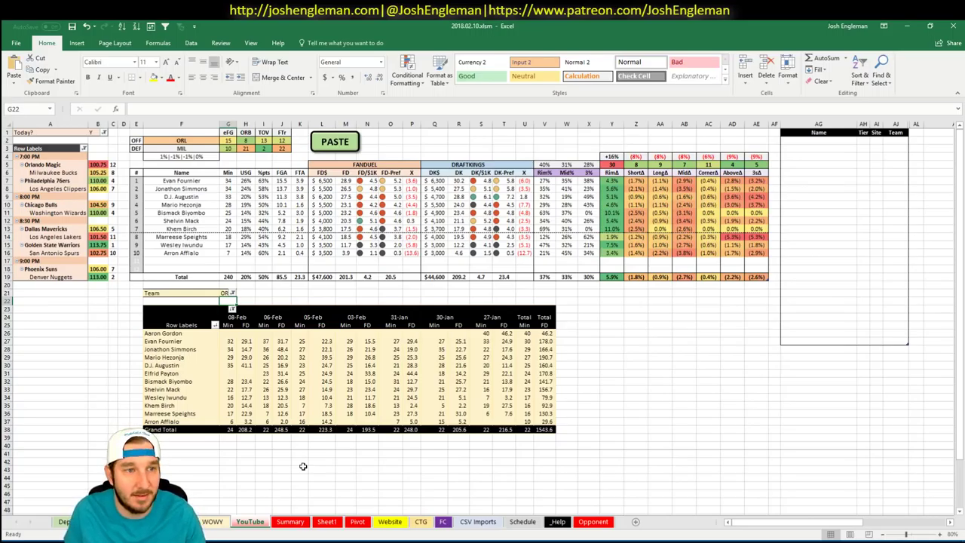
Step: Enter Jonathon Simmons with tier 4 in the first row of the Name/Tier picks table
left_click(817, 141)
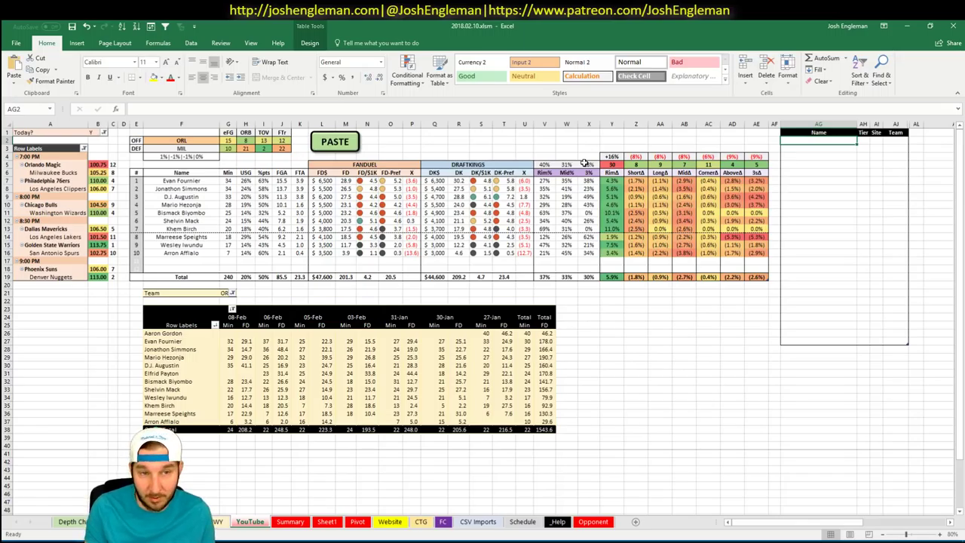
type("Jonathon")
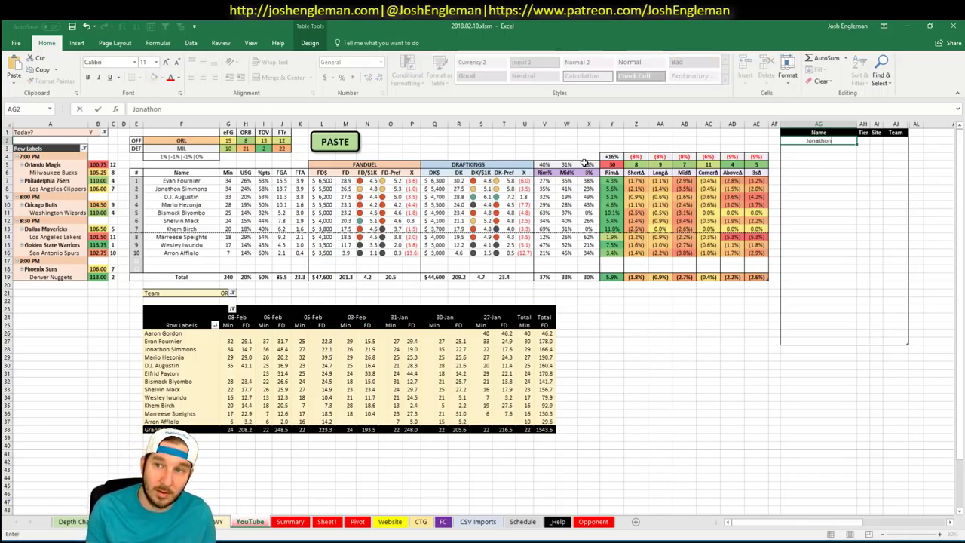
type(" Simmons")
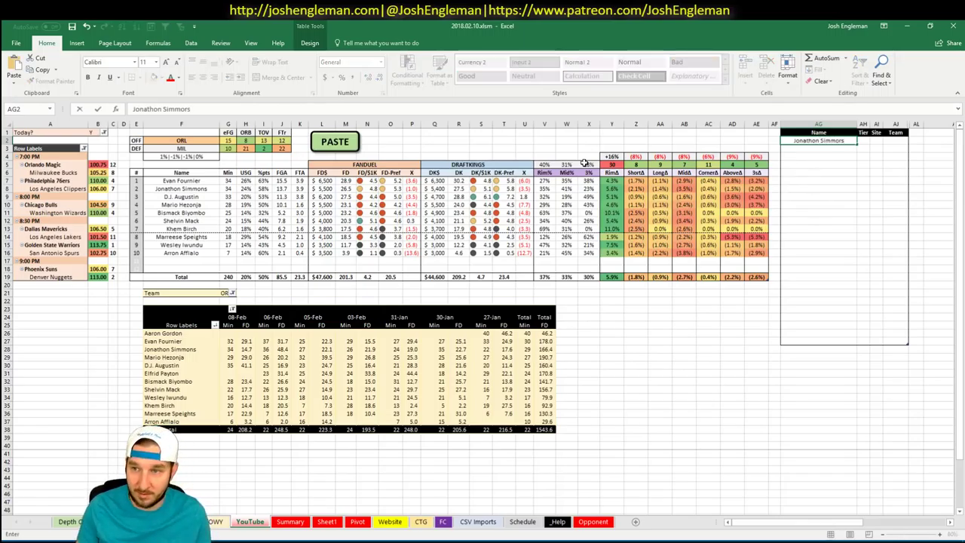
key("F2")
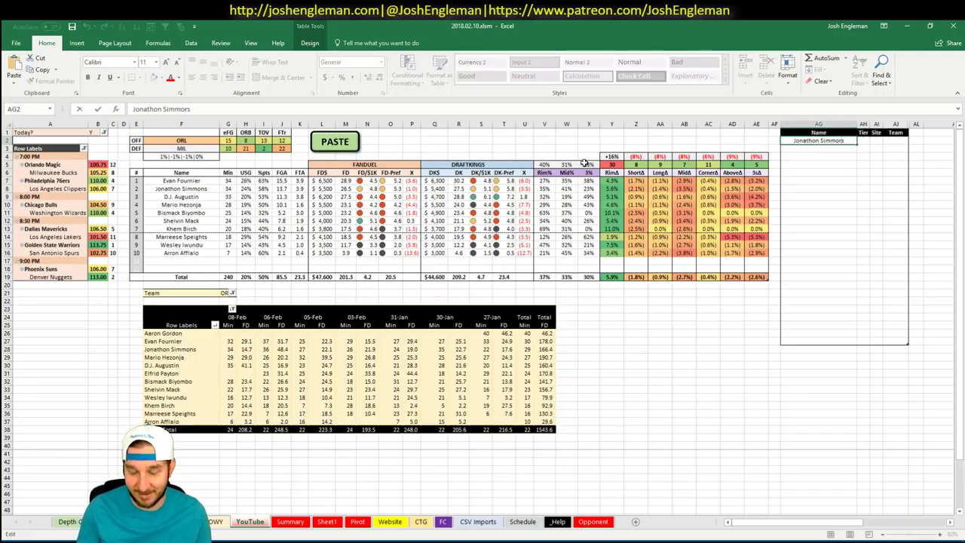
key("Tab")
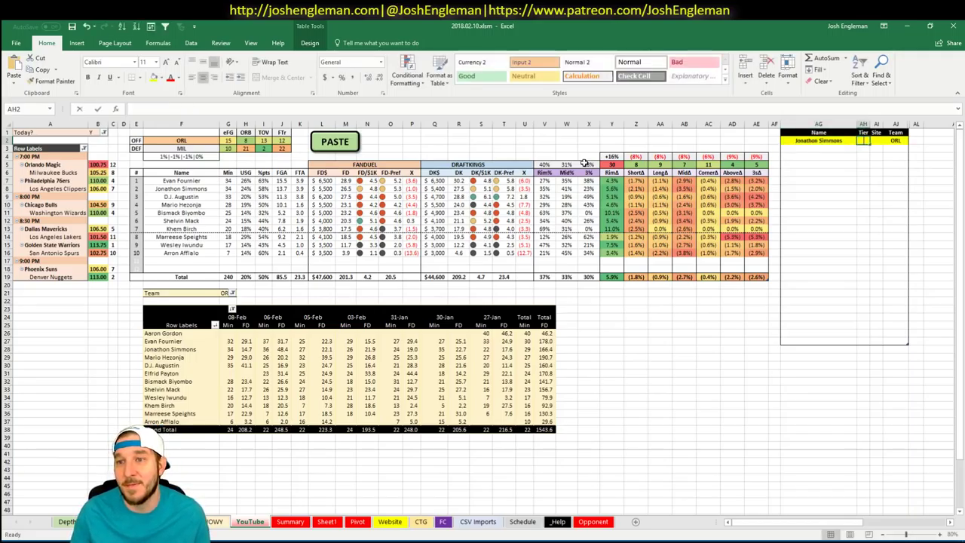
type("4")
key("Return")
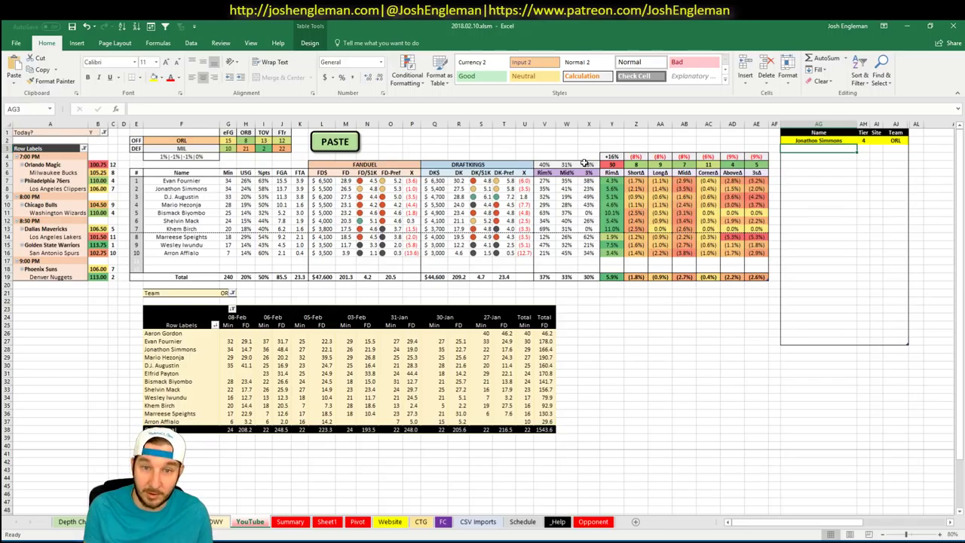
Step: Add D.J. Augustin with tier 2 in the second row of the picks table
type("D.J. Augustin")
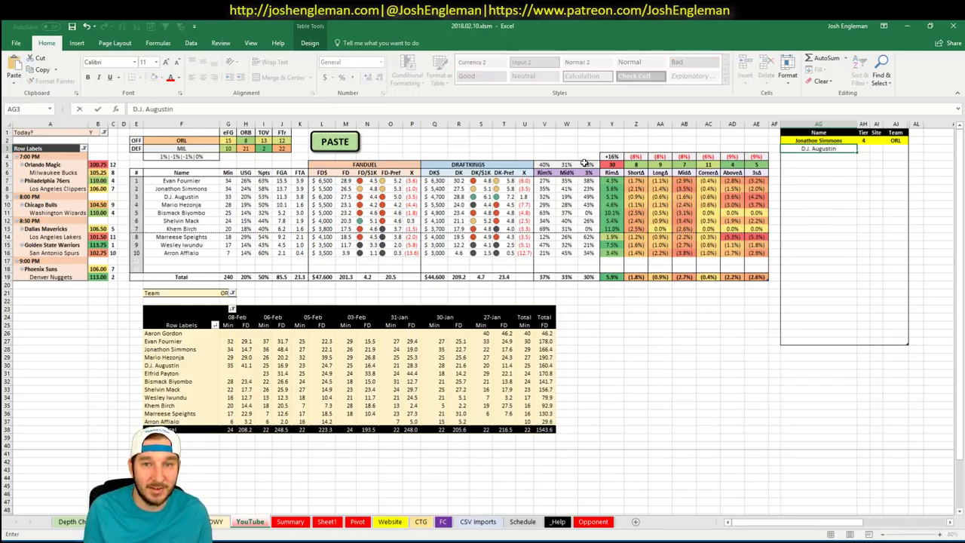
key("Tab")
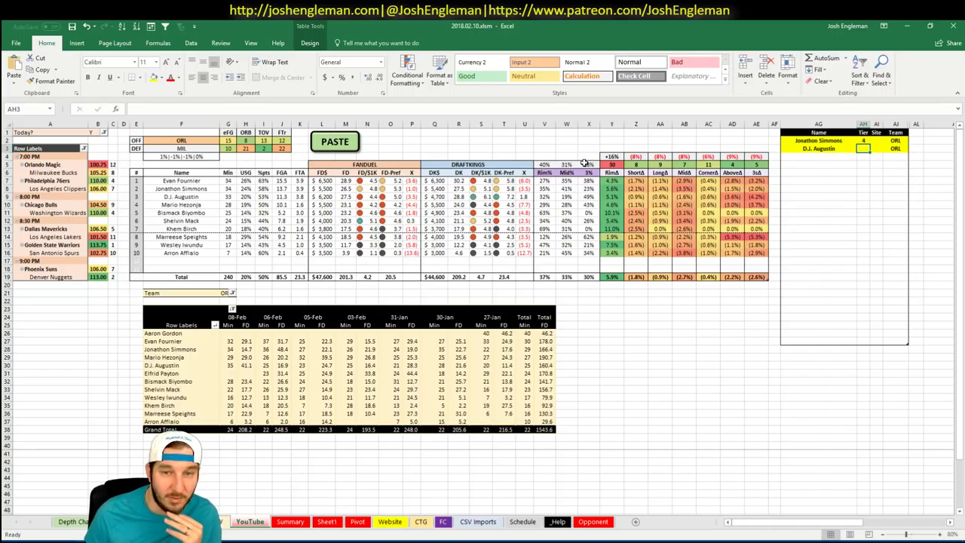
type("2")
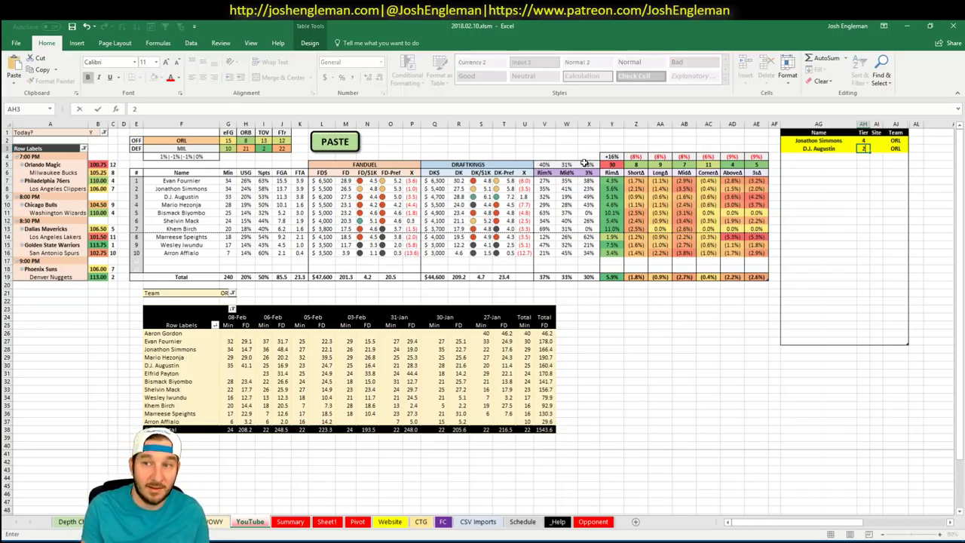
key("Return")
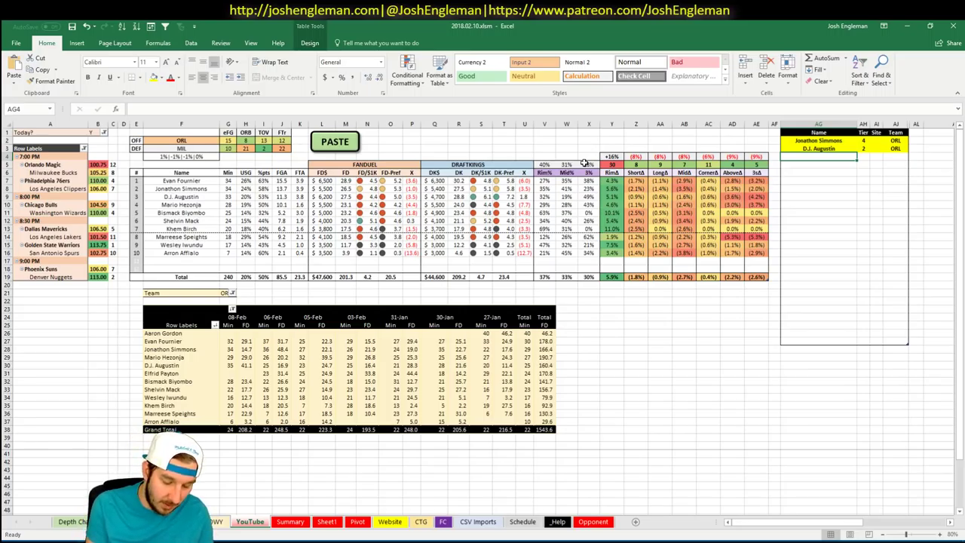
Step: Add Mario Hezonja with tier 4 in the third row of the picks table
type("Mario Hezonja")
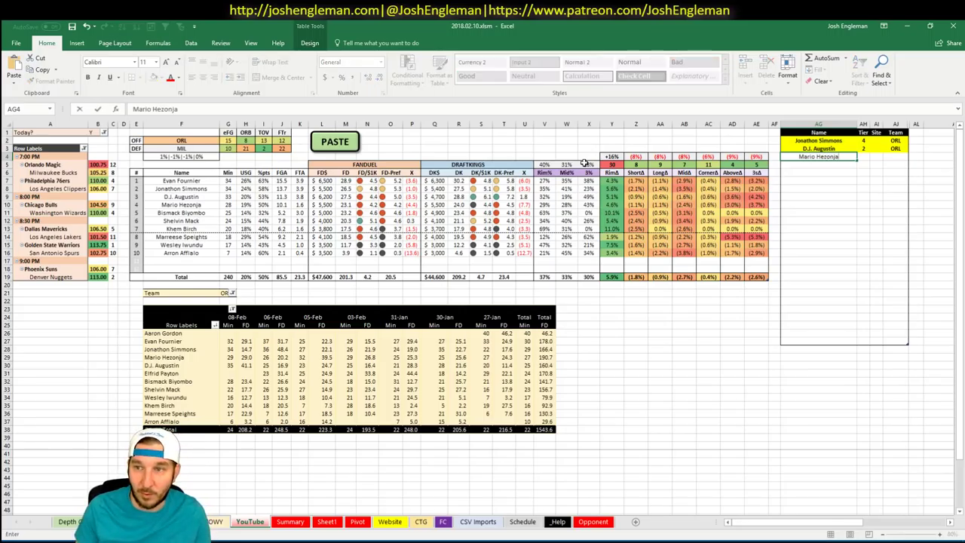
key("Tab")
type("4")
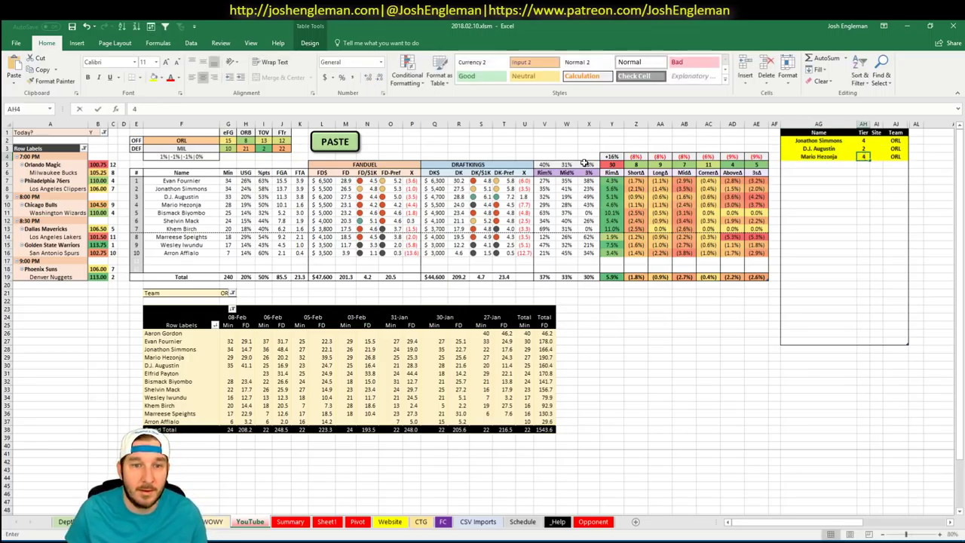
key("Return")
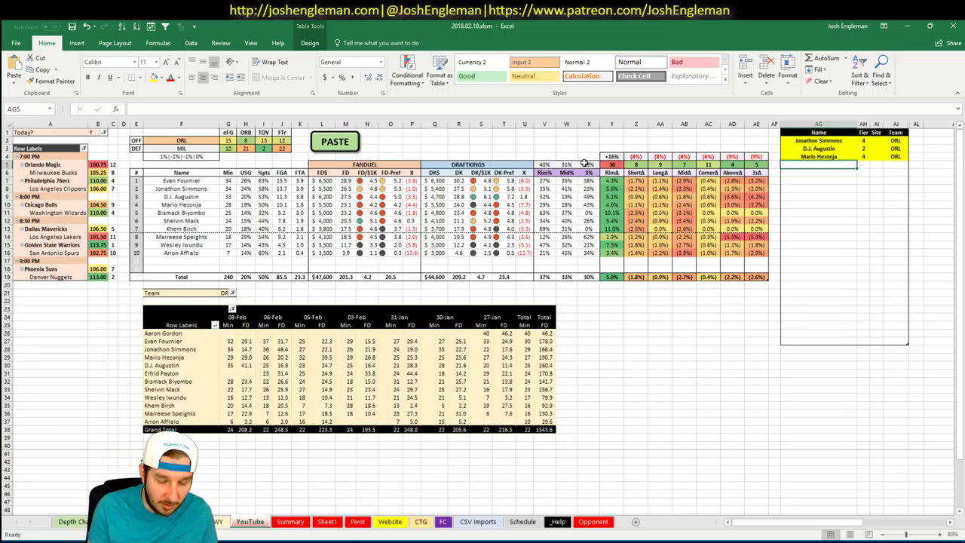
Step: Enter Shelvin Mack as the player name in the fourth row of the picks table
type("Shlevin")
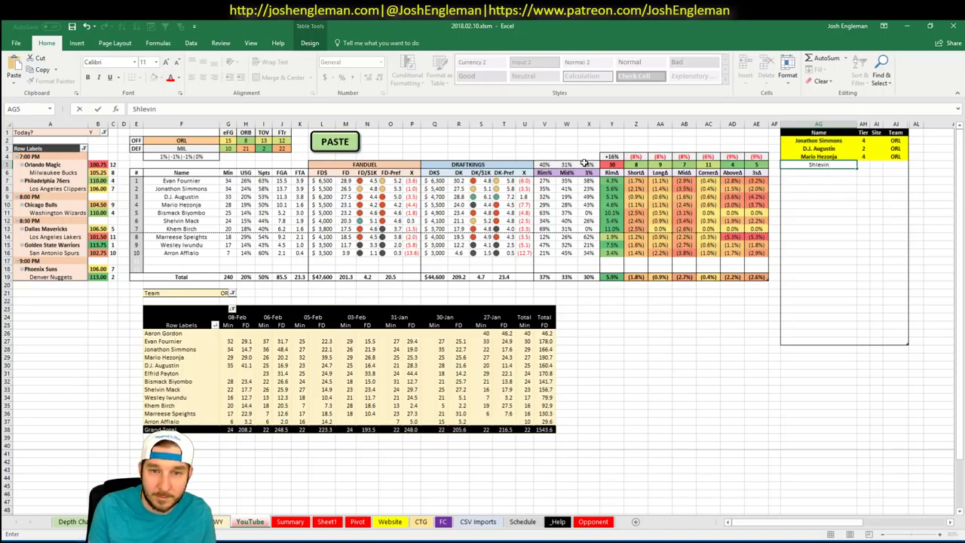
key("BackSpace")
key("BackSpace")
key("BackSpace")
key("BackSpace")
key("BackSpace")
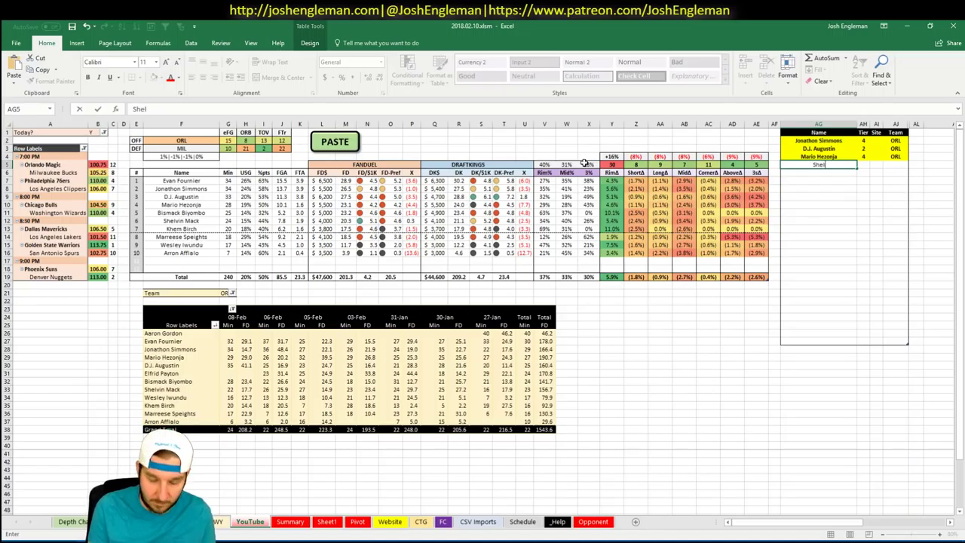
type("elvin Mack")
key("Return")
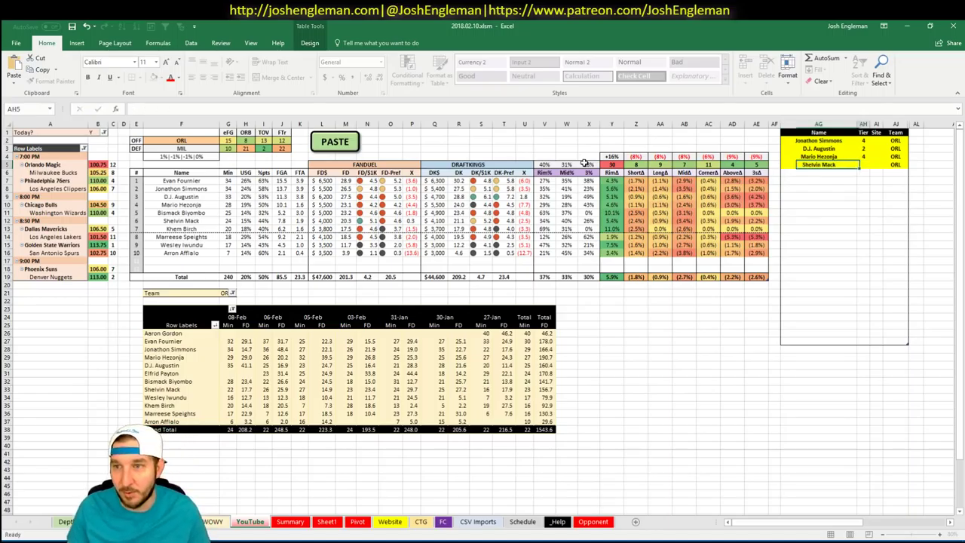